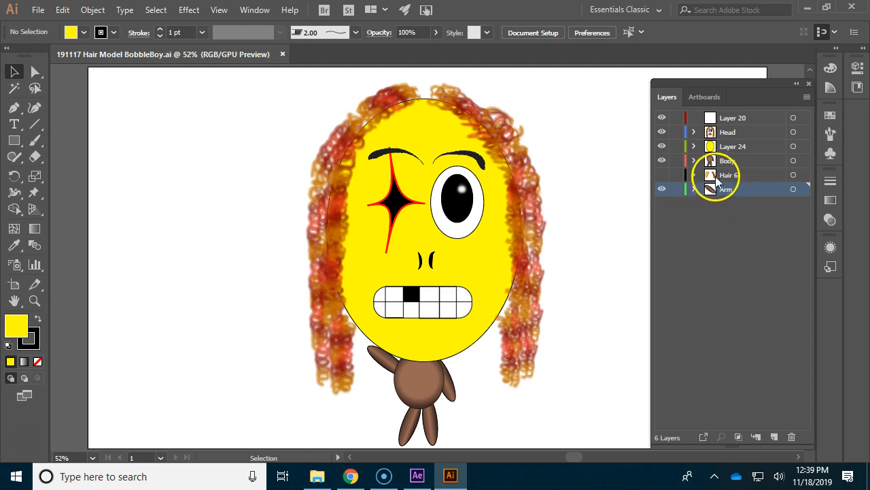
# Step: Delete the hidden Hair 6 layer and the empty Layer 20
pyautogui.click(718, 176)
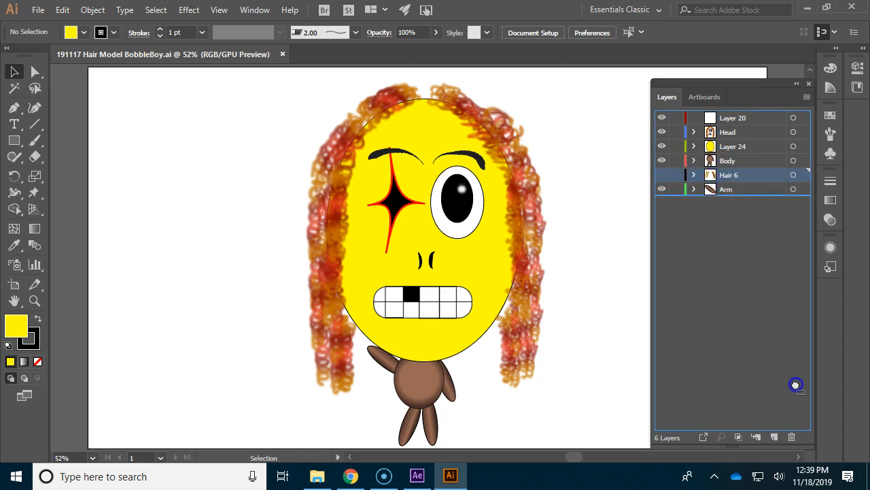
pyautogui.click(791, 437)
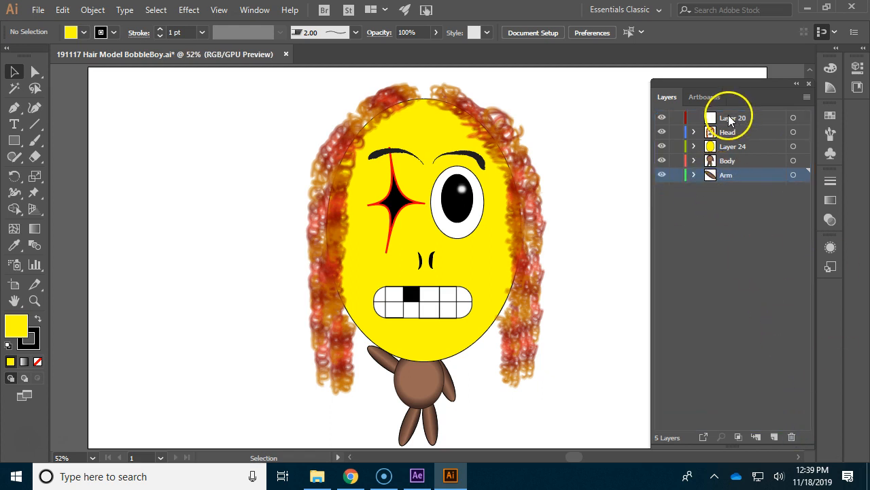
pyautogui.click(755, 118)
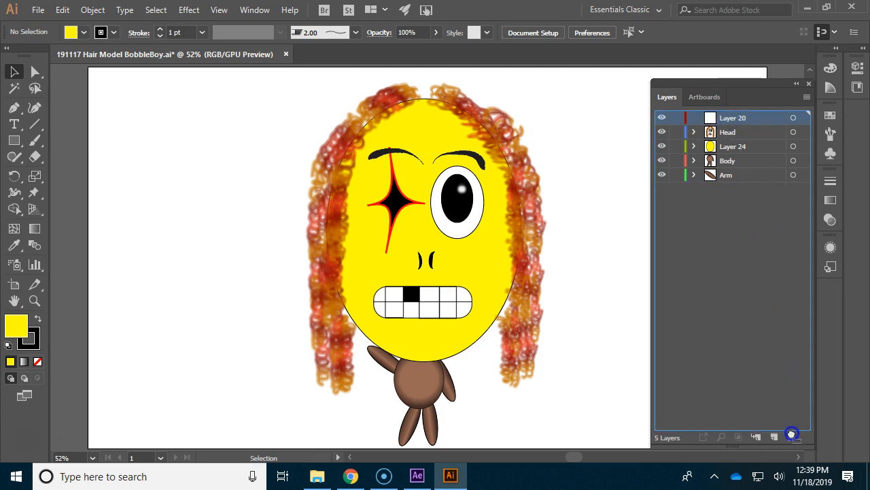
pyautogui.click(791, 435)
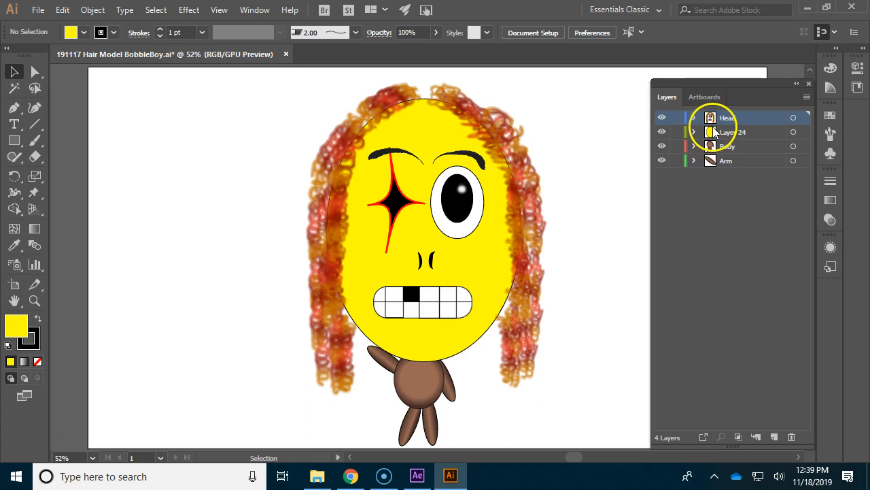
# Step: Hide the Body and Arm layers and group all the visible head artwork, including the face from Layer 24
pyautogui.moveTo(660, 149); pyautogui.dragTo(659, 163)
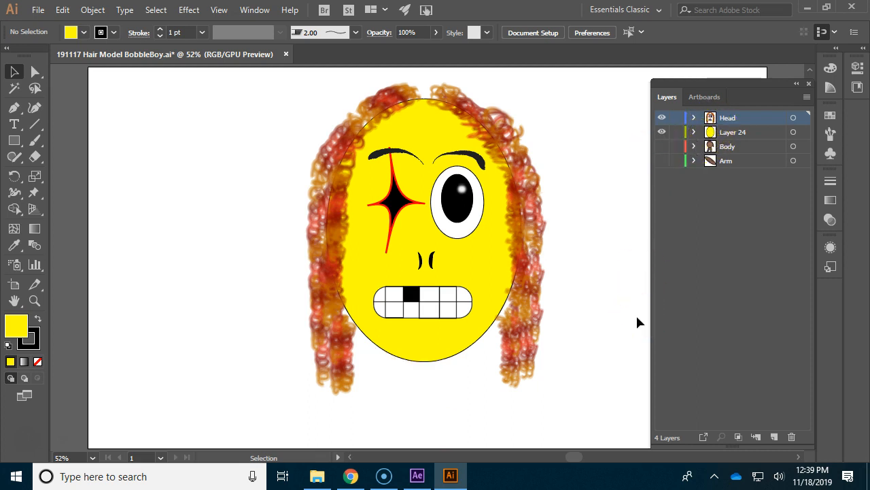
pyautogui.click(538, 223)
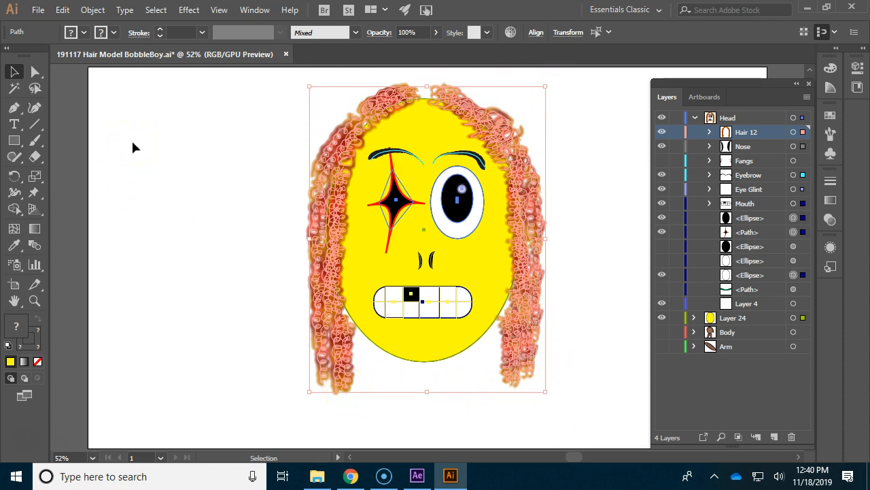
pyautogui.rightClick(446, 170)
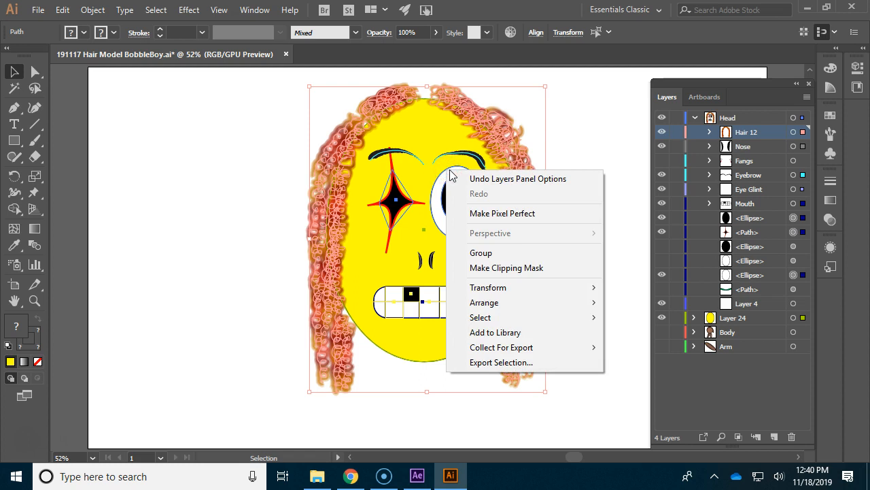
pyautogui.click(490, 252)
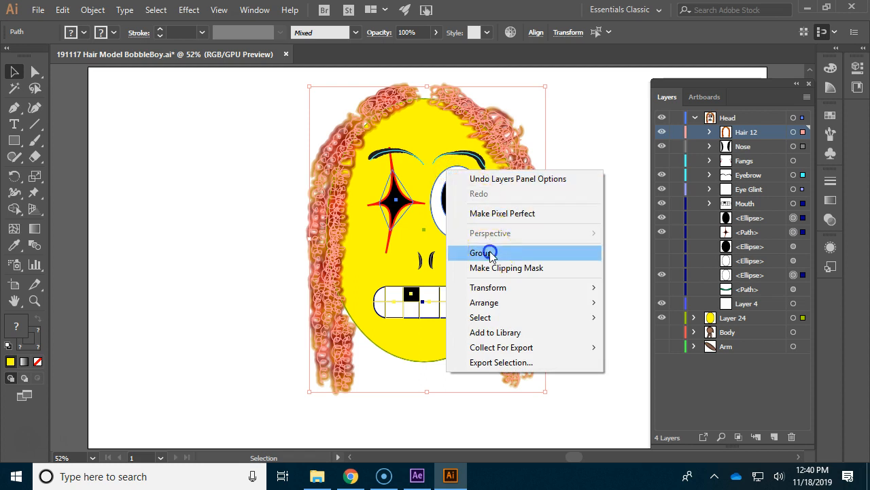
# Step: Check the grouped head by toggling the Head layer's visibility, collapse that layer, and delete the emptied Layer 24
pyautogui.click(661, 118)
pyautogui.click(661, 118)
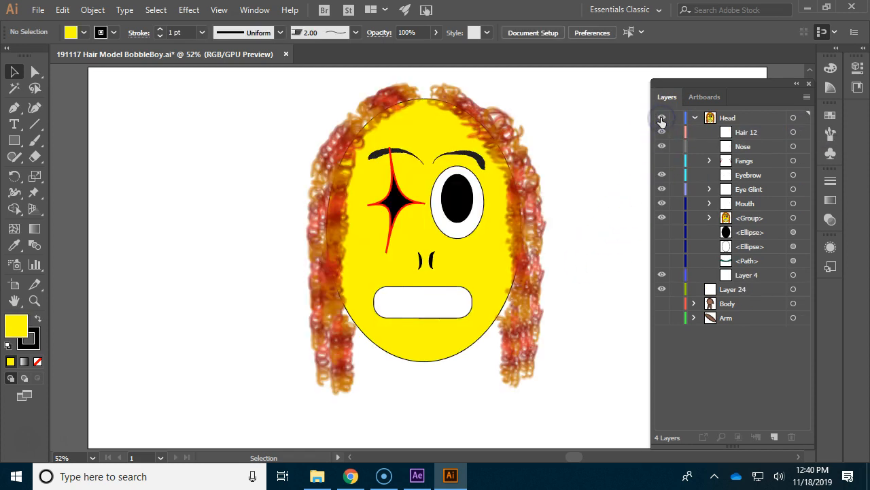
pyautogui.click(694, 119)
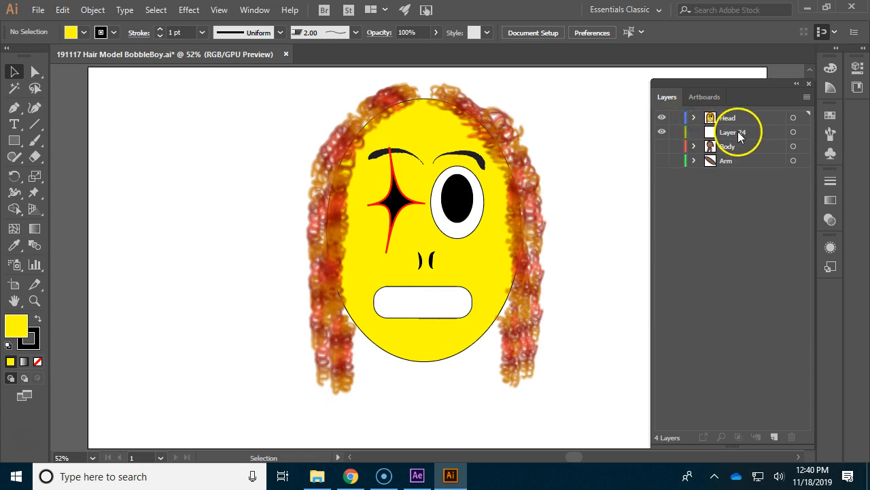
pyautogui.click(738, 132)
pyautogui.moveTo(711, 153); pyautogui.dragTo(793, 439)
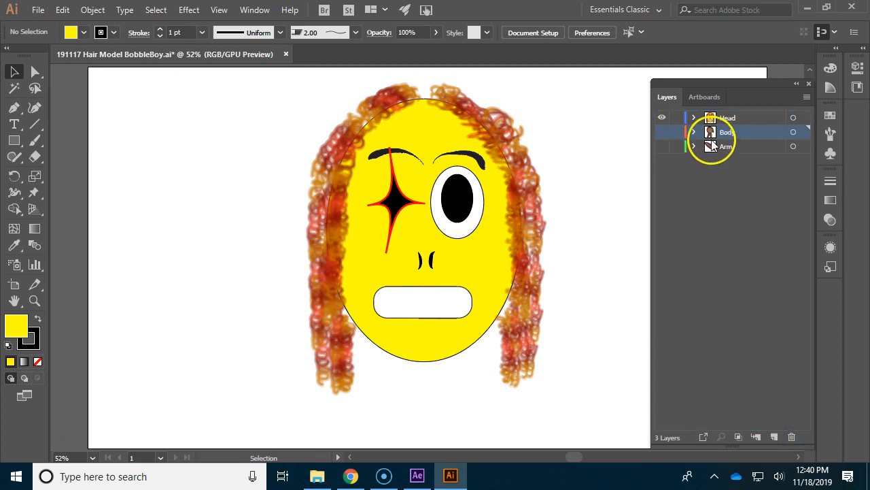
# Step: Show the Body and Arm layers again and nest the Arm layer inside the Body layer
pyautogui.click(662, 133)
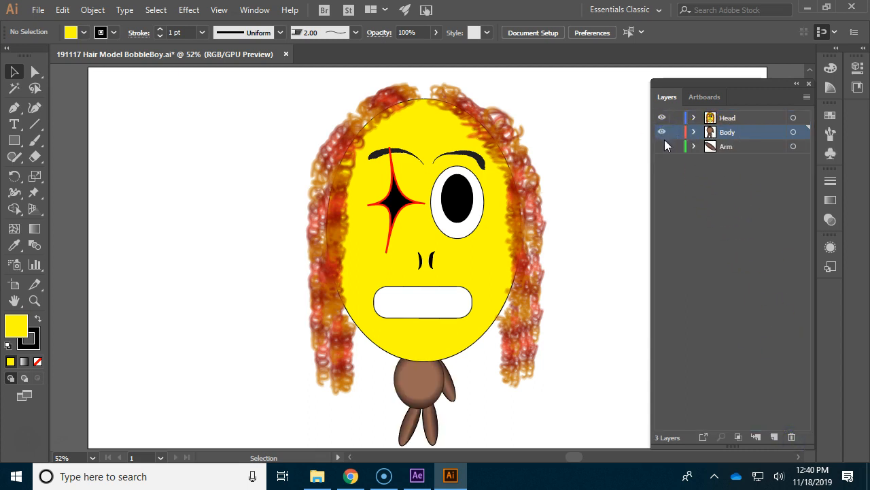
pyautogui.click(662, 146)
pyautogui.moveTo(707, 151); pyautogui.dragTo(711, 133)
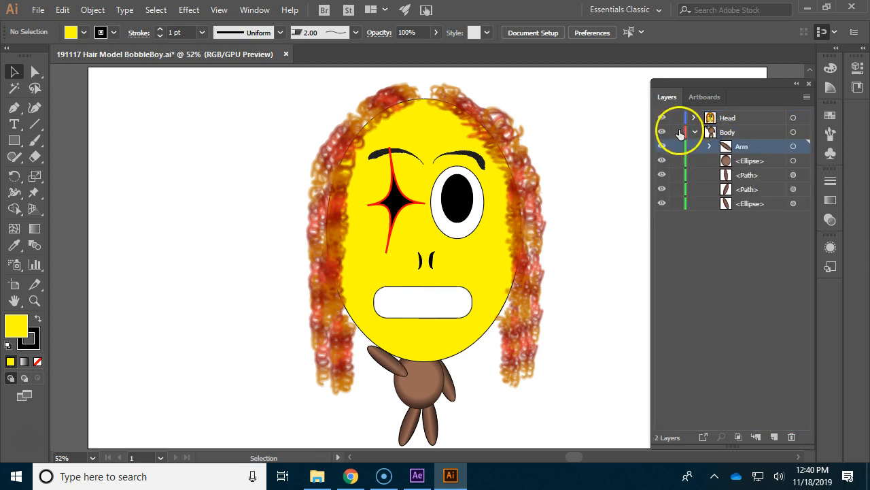
pyautogui.click(695, 132)
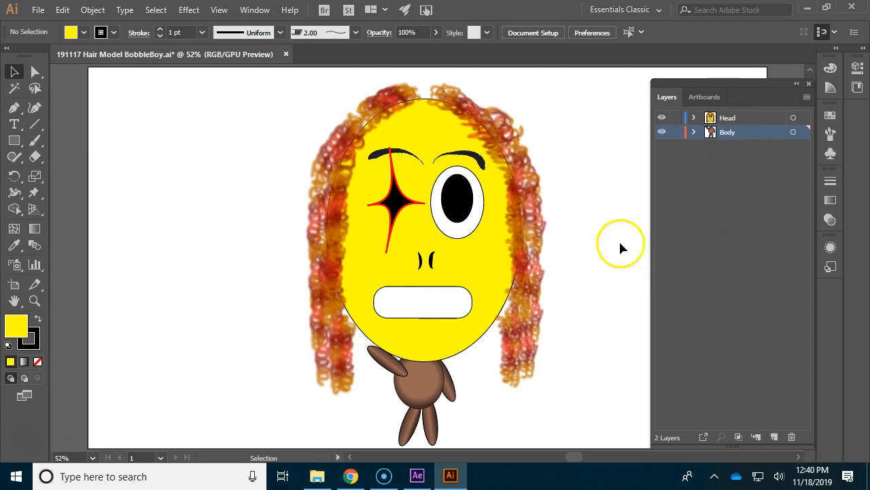
# Step: Start saving the document under a new name, using the file name "191118 Bobblehead Animation Yourname" copied from the class web page in Chrome
pyautogui.click(39, 10)
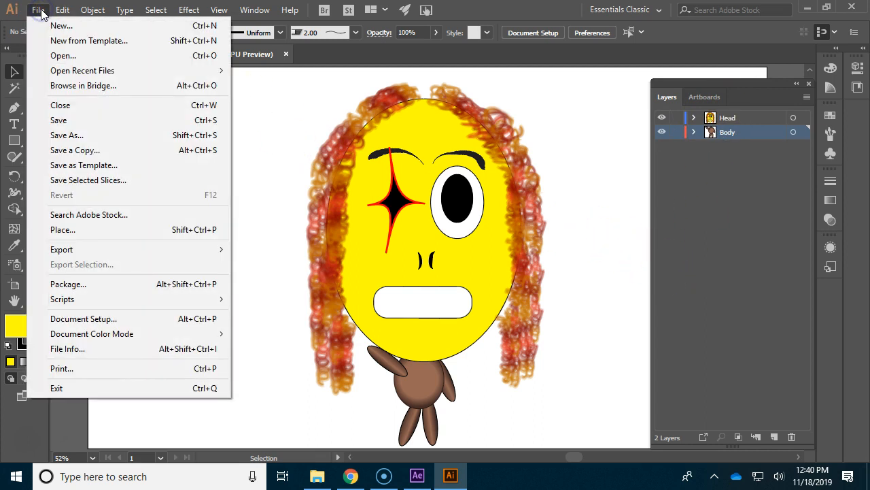
pyautogui.click(91, 135)
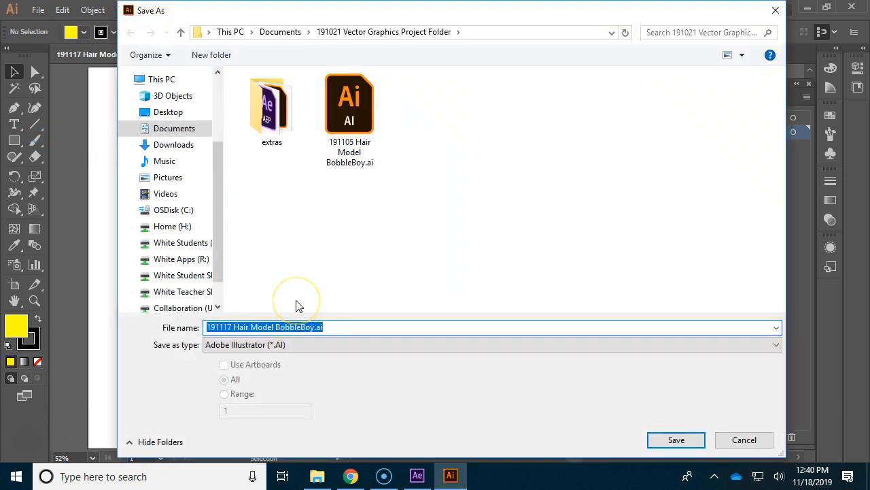
pyautogui.press('BackSpace')
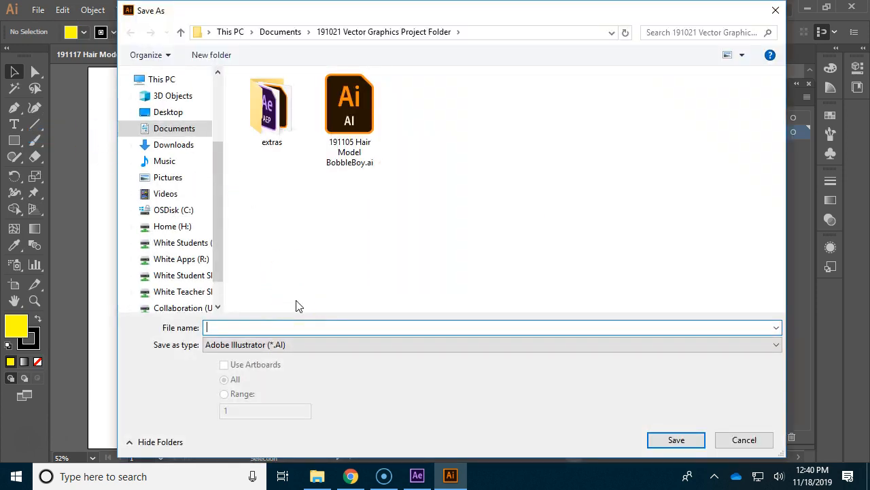
pyautogui.click(350, 476)
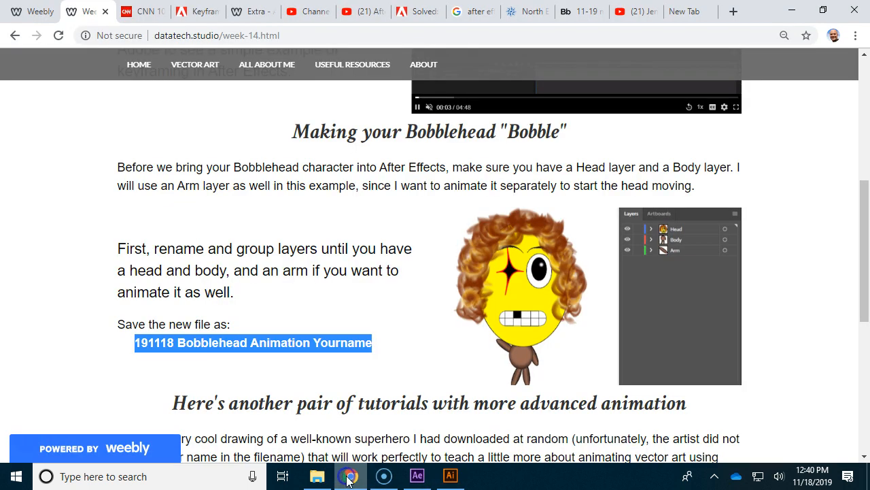
pyautogui.rightClick(219, 344)
pyautogui.click(243, 356)
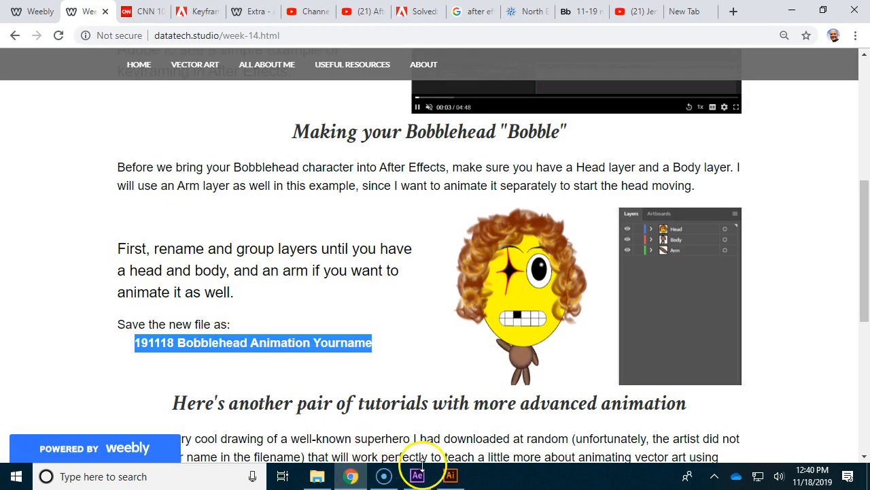
pyautogui.click(450, 476)
pyautogui.click(281, 329)
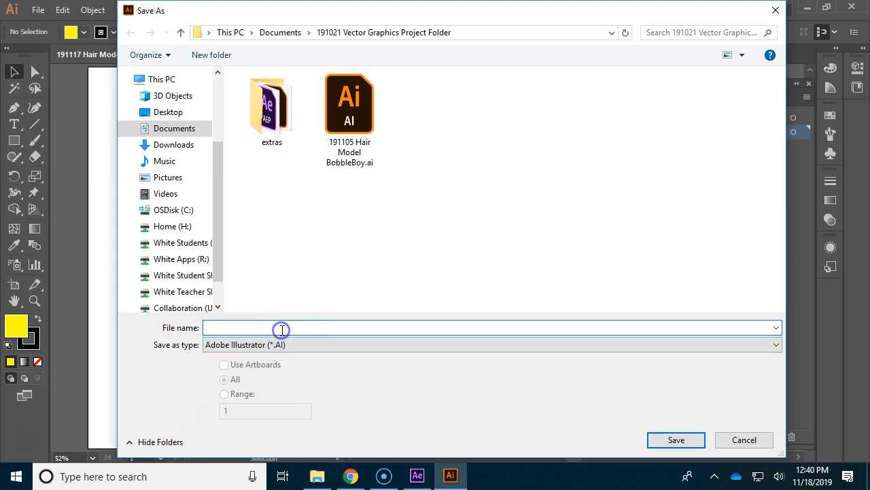
pyautogui.hotkey('ctrl', 'v')
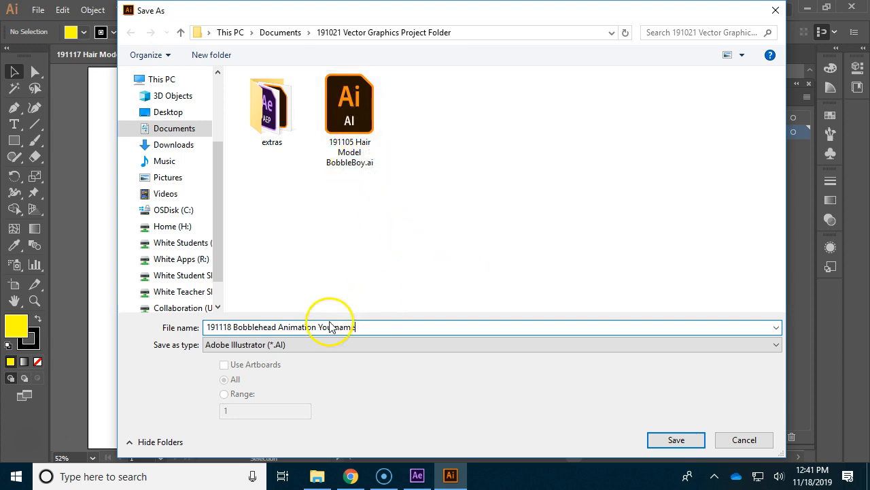
# Step: Replace "Yourname" in the file name with the author's full name and save in Illustrator CC format with the default options
pyautogui.moveTo(317, 327); pyautogui.dragTo(376, 327)
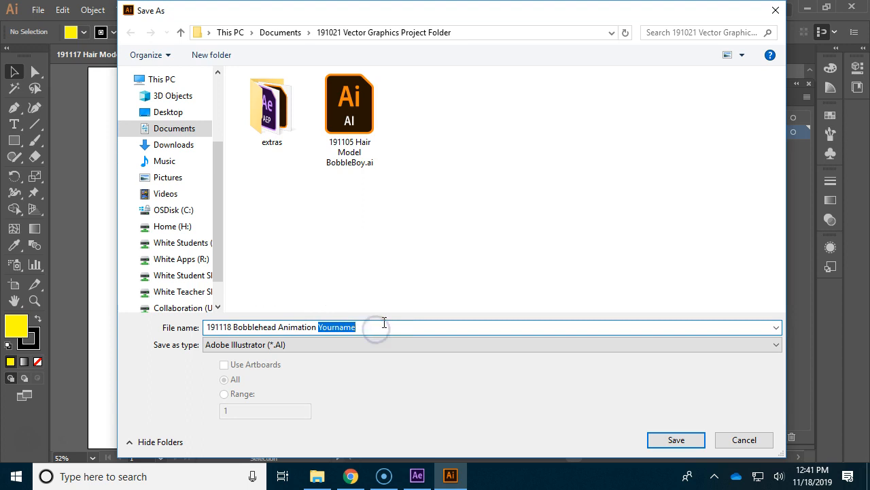
pyautogui.write('Moshue H')
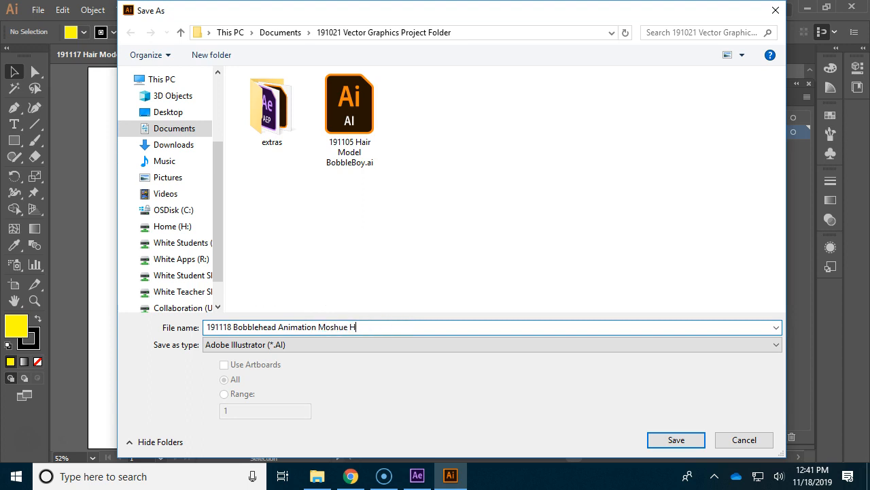
pyautogui.write('icks')
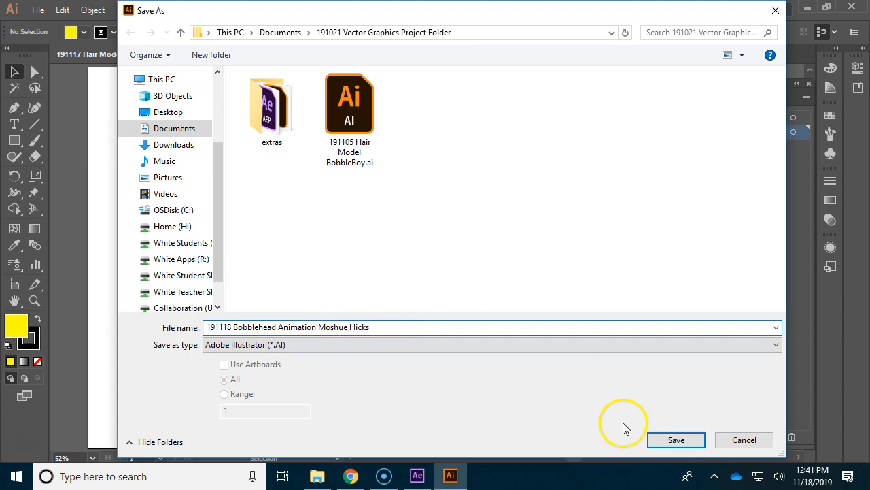
pyautogui.click(653, 439)
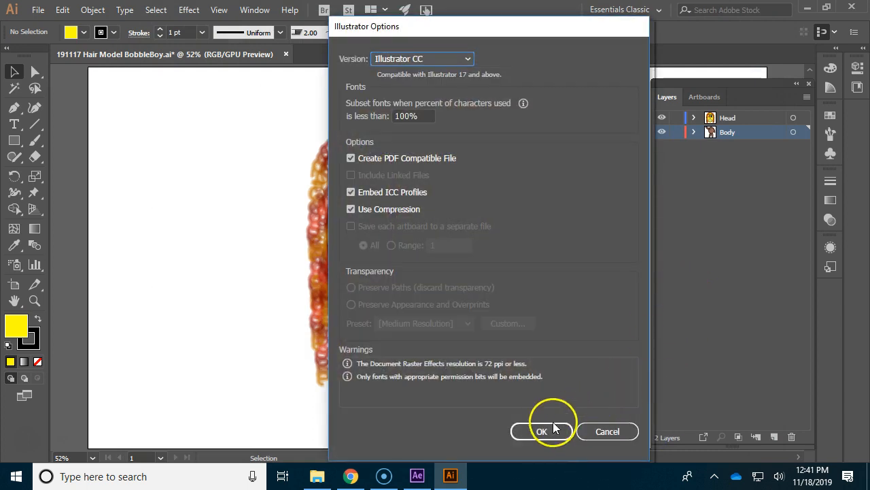
pyautogui.click(544, 425)
pyautogui.click(680, 324)
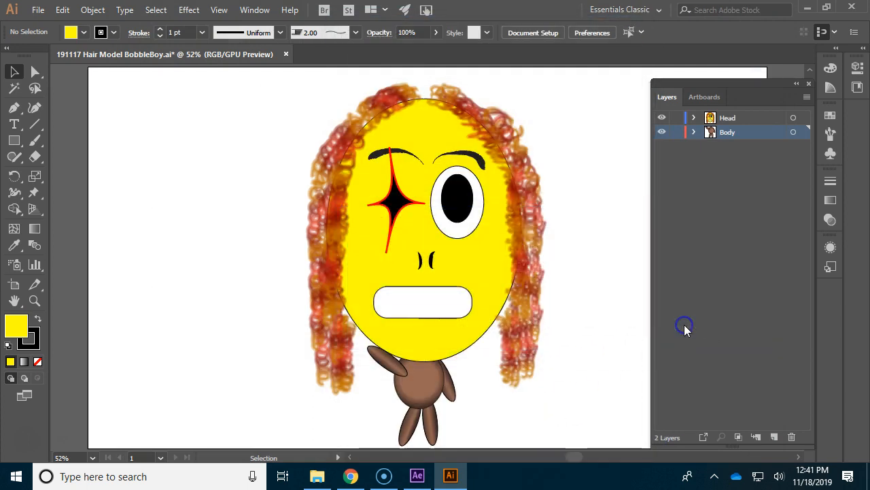
# Step: Switch to After Effects and import the saved 191118 Bobblehead Animation Illustrator file as Composition - Retain Layer Sizes
pyautogui.click(14, 477)
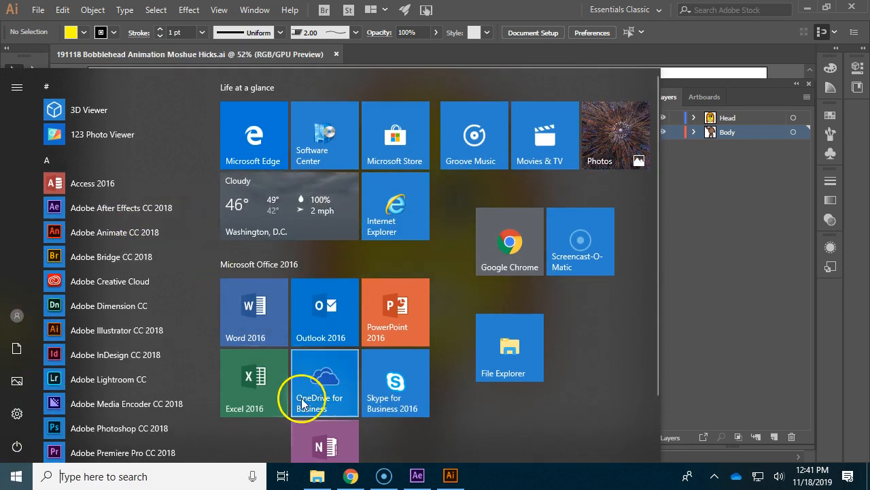
pyautogui.click(418, 476)
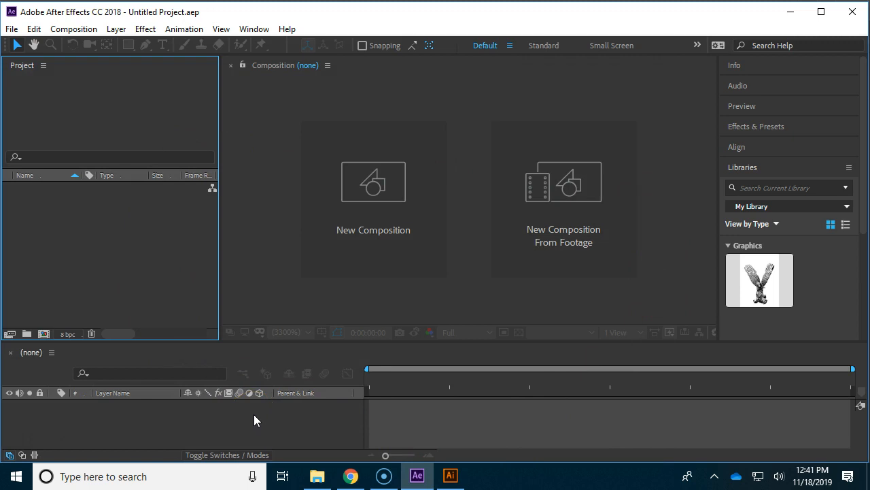
pyautogui.click(12, 29)
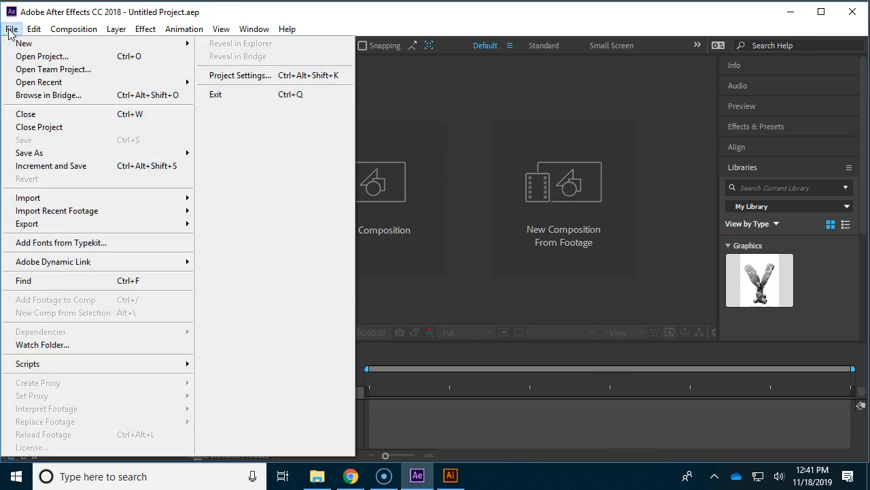
pyautogui.moveTo(59, 196)
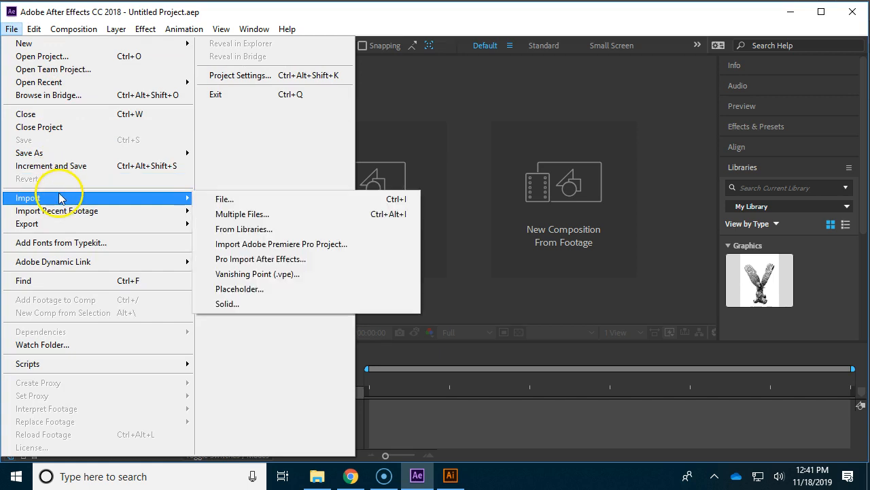
pyautogui.click(232, 199)
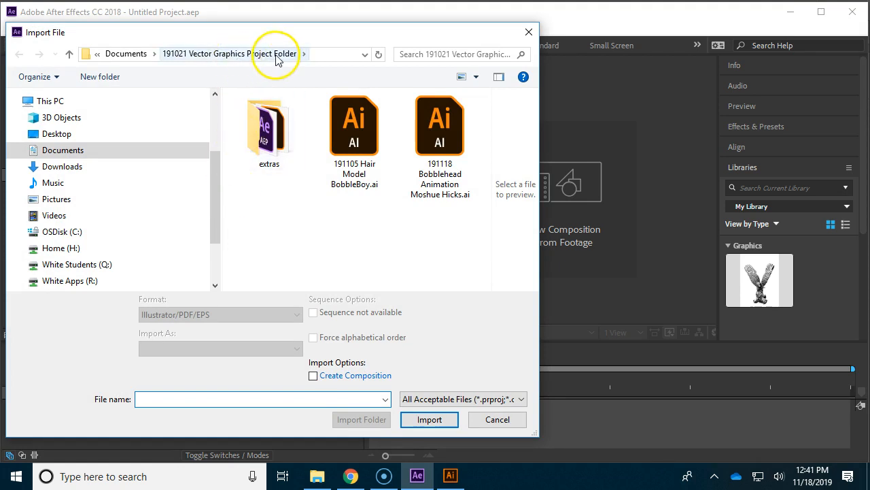
pyautogui.click(452, 187)
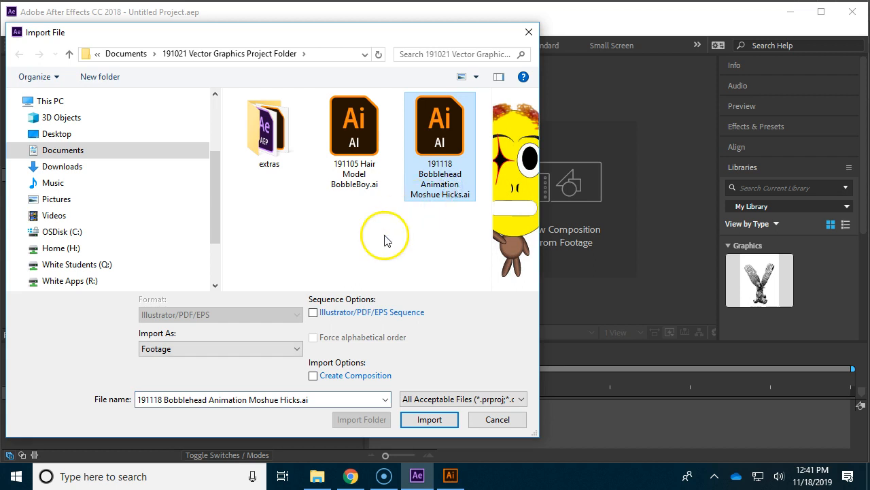
pyautogui.click(297, 349)
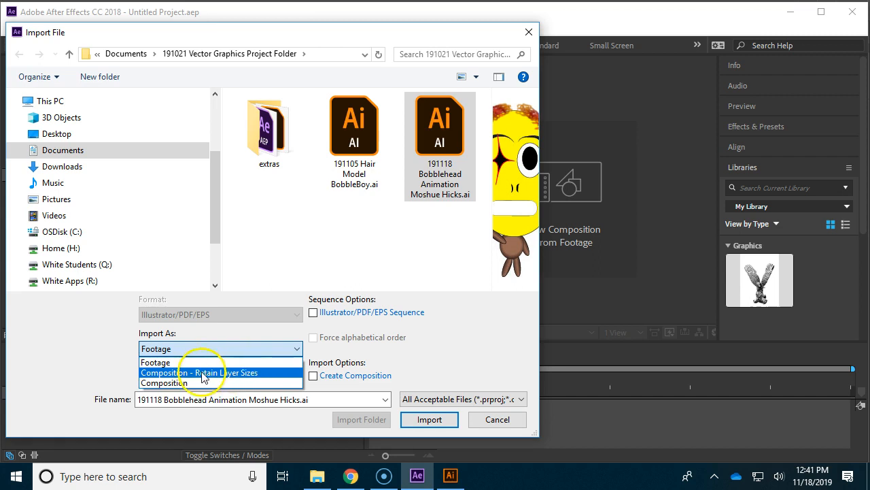
pyautogui.click(258, 373)
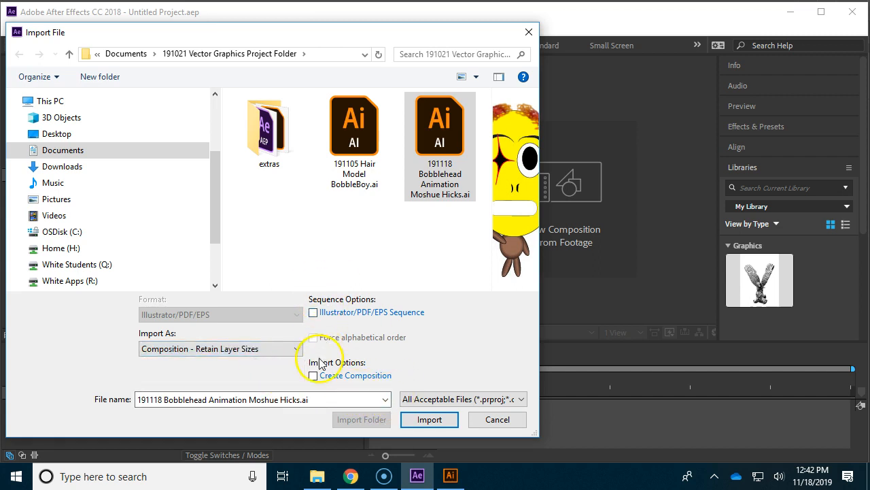
pyautogui.click(429, 419)
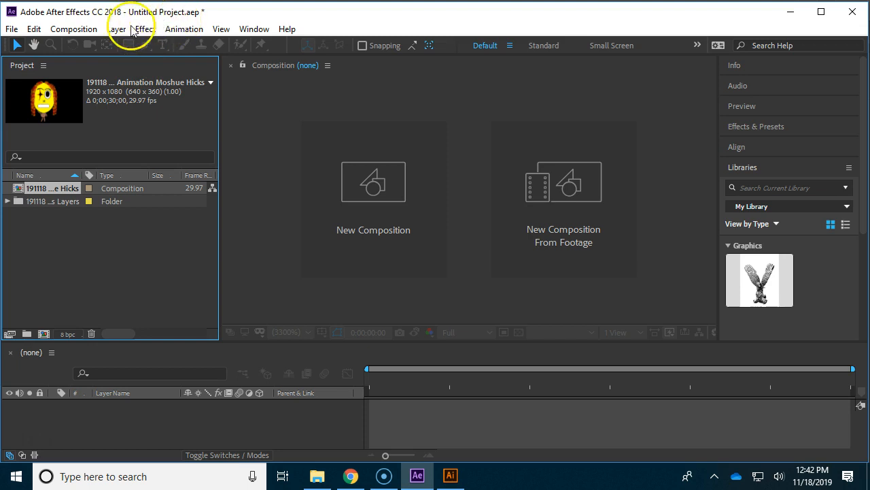
# Step: Start saving the project under a new name in the 191021 Vector Graphics Project Folder inside Documents
pyautogui.click(12, 29)
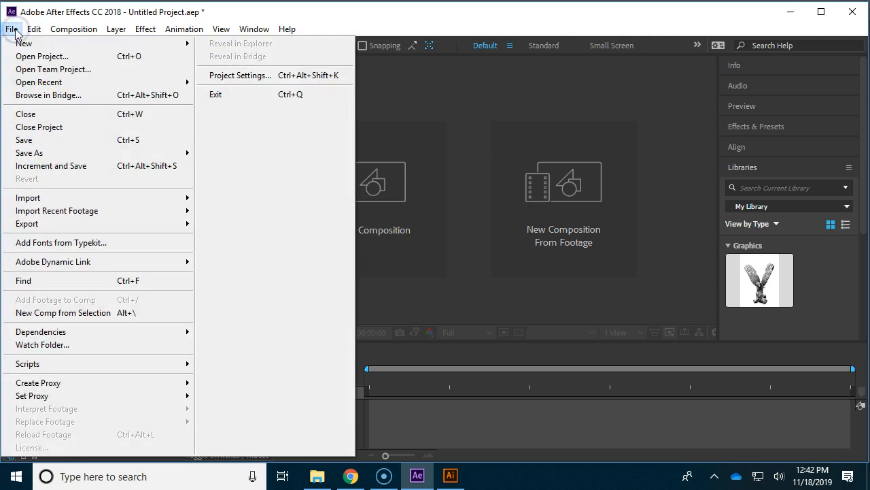
pyautogui.moveTo(46, 156)
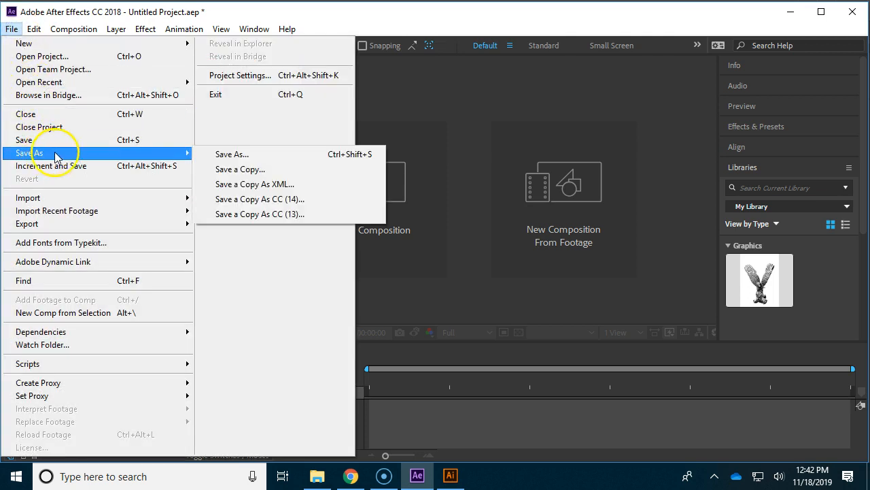
pyautogui.click(244, 155)
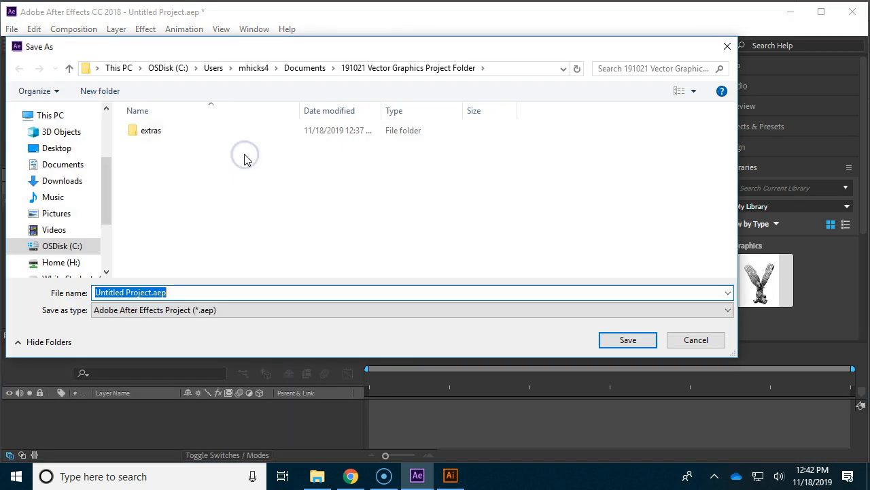
pyautogui.click(68, 164)
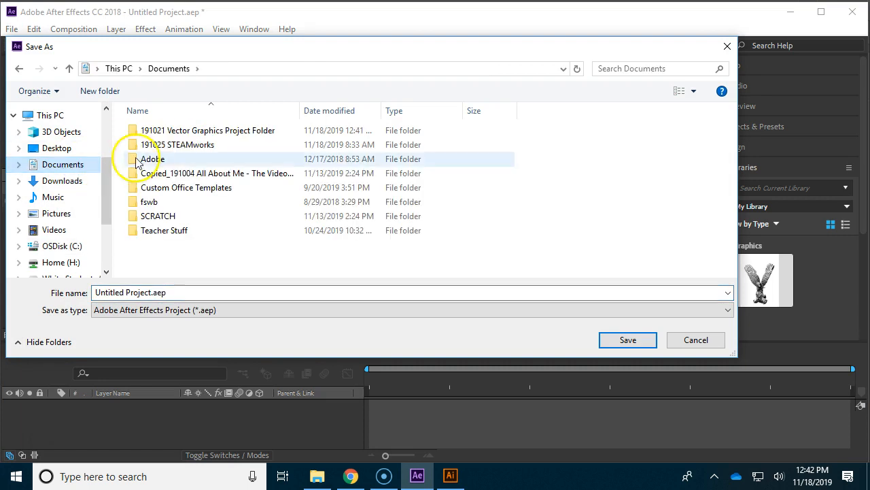
pyautogui.doubleClick(201, 131)
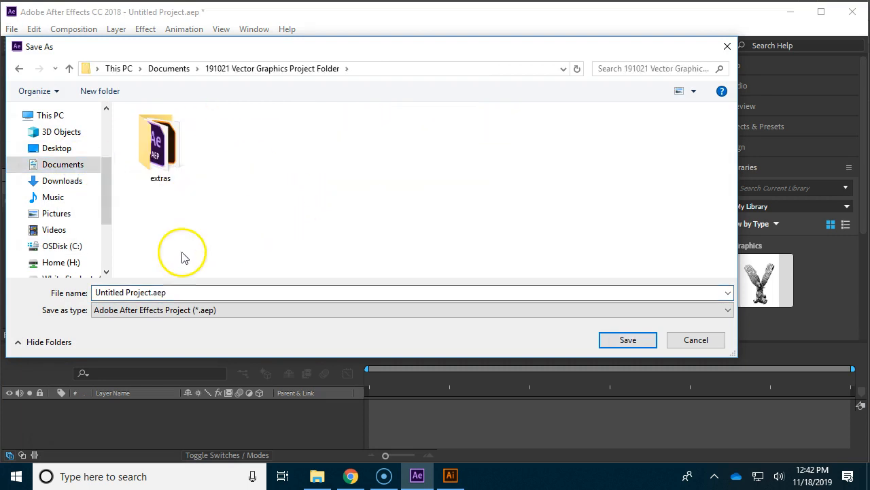
# Step: Name the project file "191118 Bobblehead Animation" followed by the author's full name, using the copied file name, and save it
pyautogui.click(134, 291)
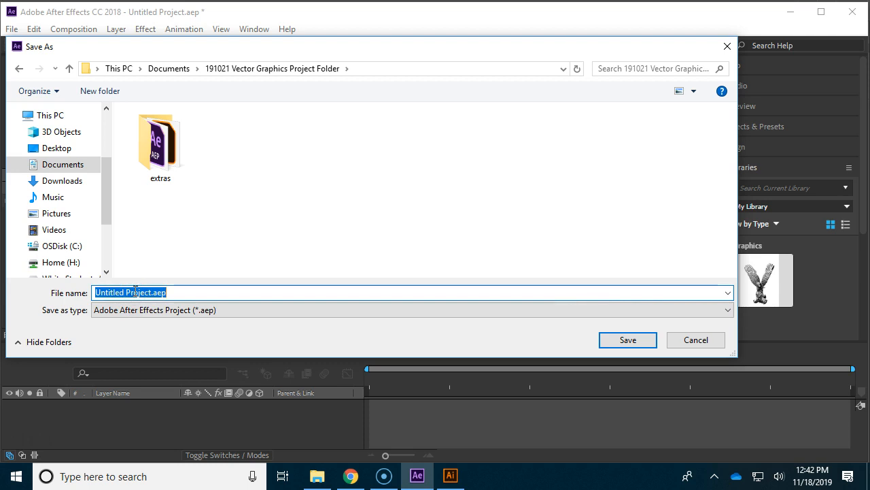
pyautogui.hotkey('ctrl', 'v')
pyautogui.moveTo(206, 293); pyautogui.dragTo(268, 292)
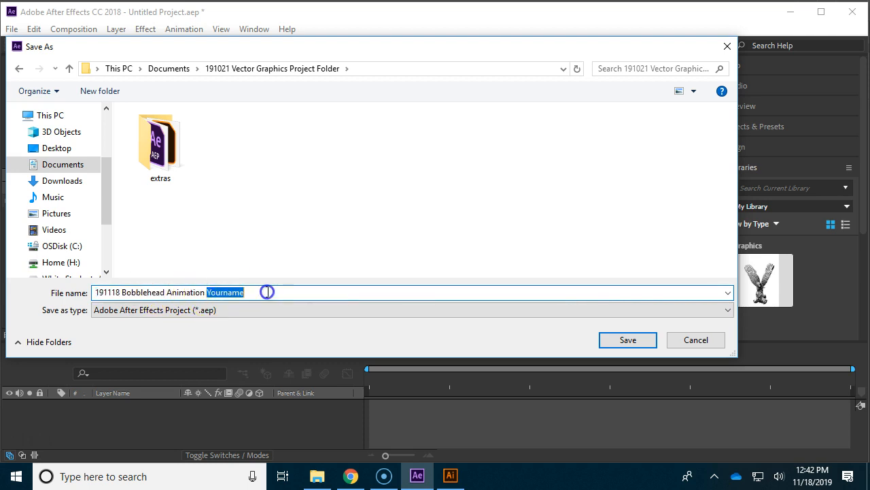
pyautogui.write('Mosh')
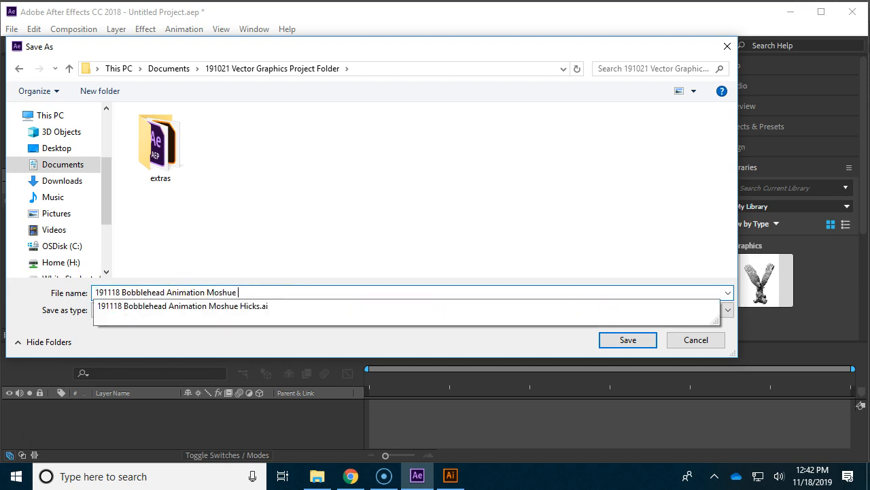
pyautogui.write('ue Hicks')
pyautogui.press('Return')
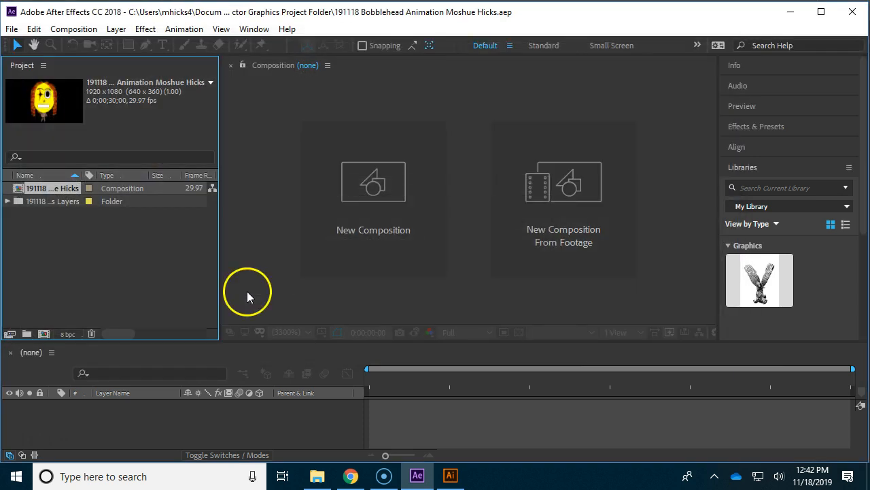
# Step: Open the imported bobblehead composition and check its Head and Body layers by hiding and showing each one
pyautogui.doubleClick(23, 190)
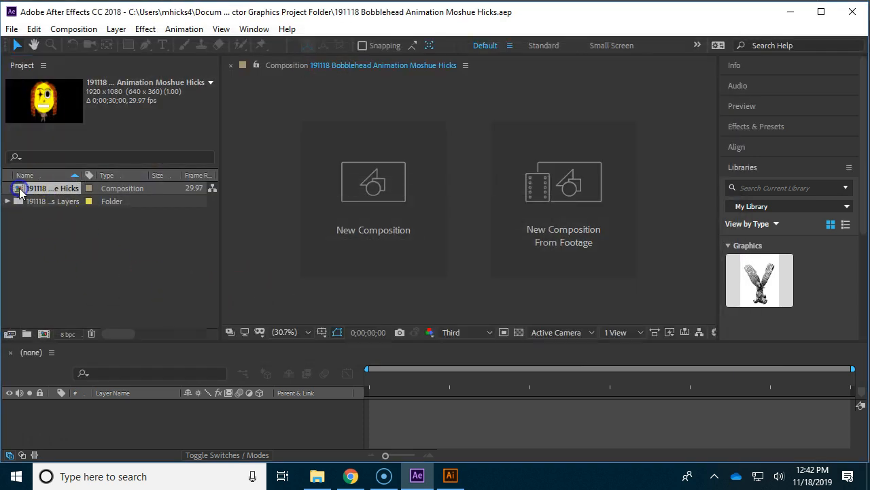
pyautogui.click(116, 404)
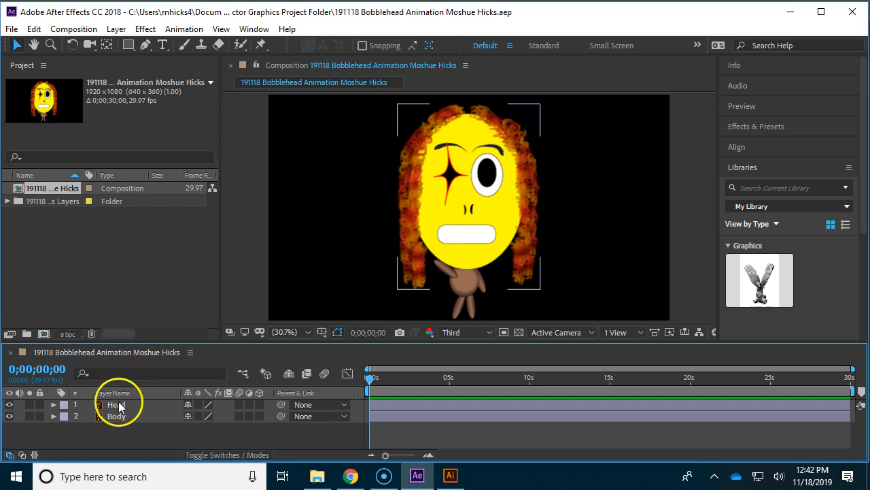
pyautogui.click(9, 405)
pyautogui.click(9, 404)
pyautogui.click(9, 416)
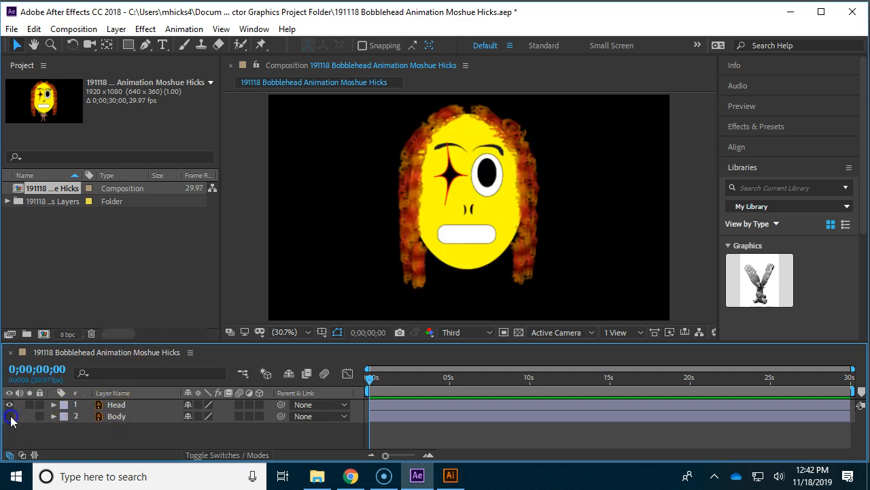
pyautogui.click(10, 416)
pyautogui.click(48, 404)
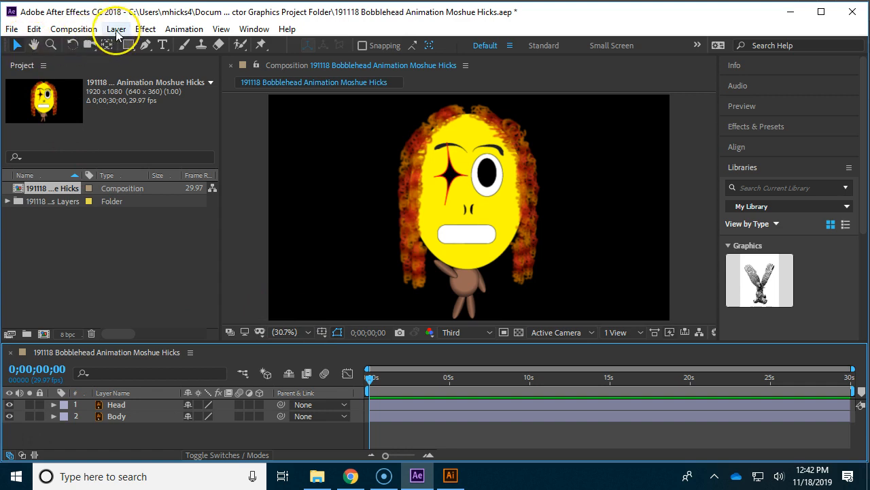
pyautogui.click(116, 404)
pyautogui.click(117, 418)
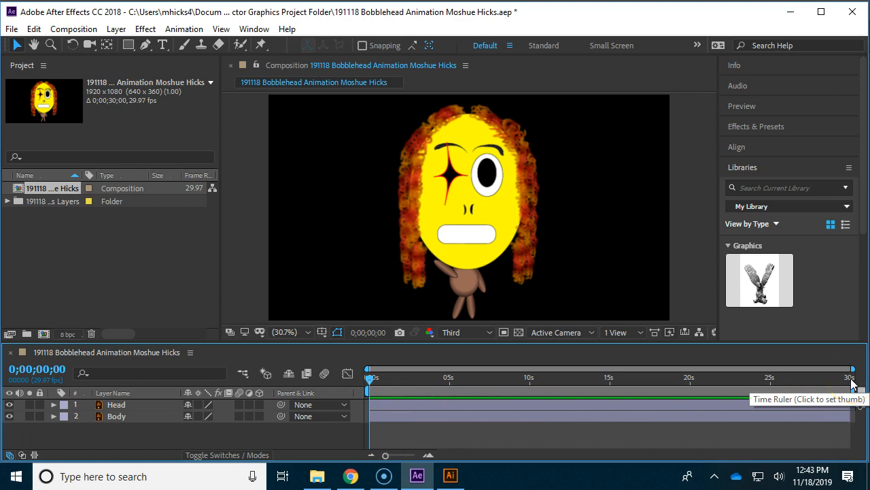
pyautogui.moveTo(853, 393)
pyautogui.mouseDown()
pyautogui.moveTo(678, 395)
pyautogui.moveTo(861, 407)
pyautogui.mouseUp()
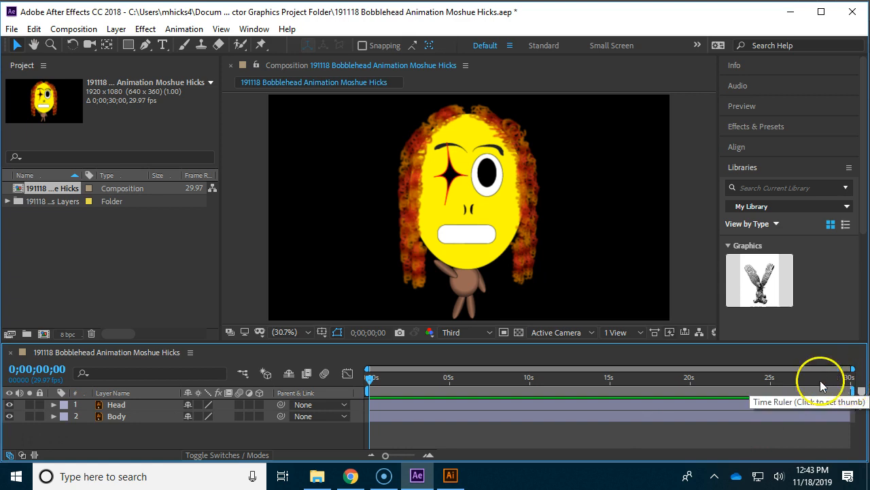
pyautogui.click(476, 298)
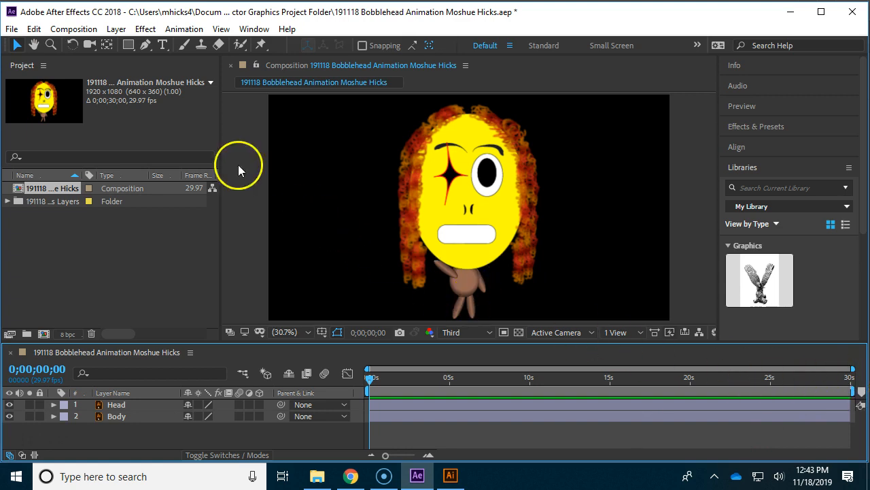
# Step: Start a new solid layer at the composition size of 1920 x 1080 px
pyautogui.click(117, 29)
pyautogui.moveTo(158, 38)
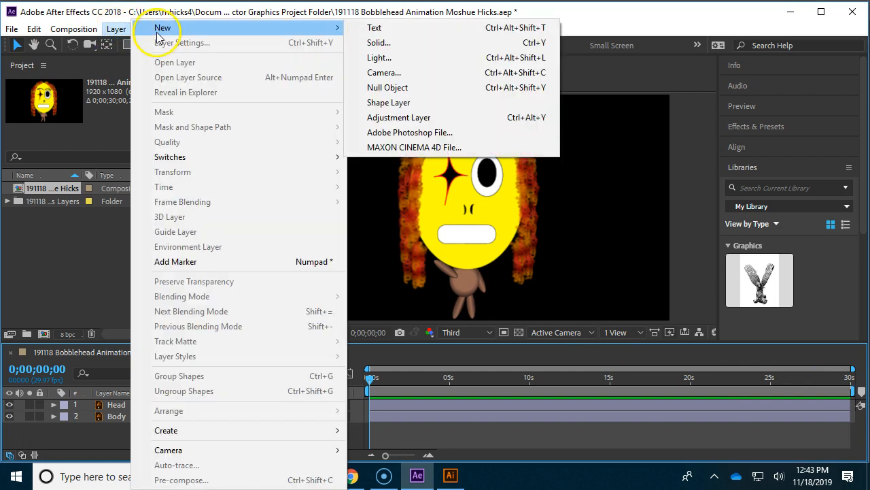
pyautogui.click(379, 43)
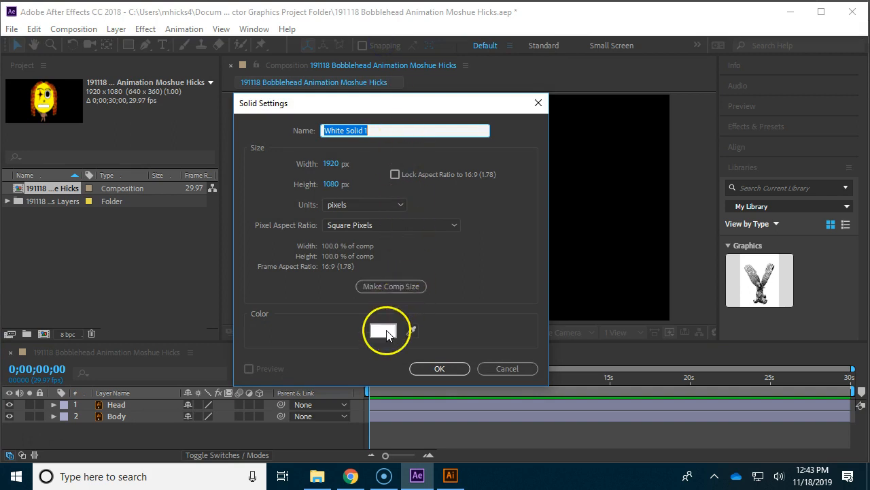
# Step: Set the new solid's color to deep red (BB0000)
pyautogui.click(386, 332)
pyautogui.click(365, 203)
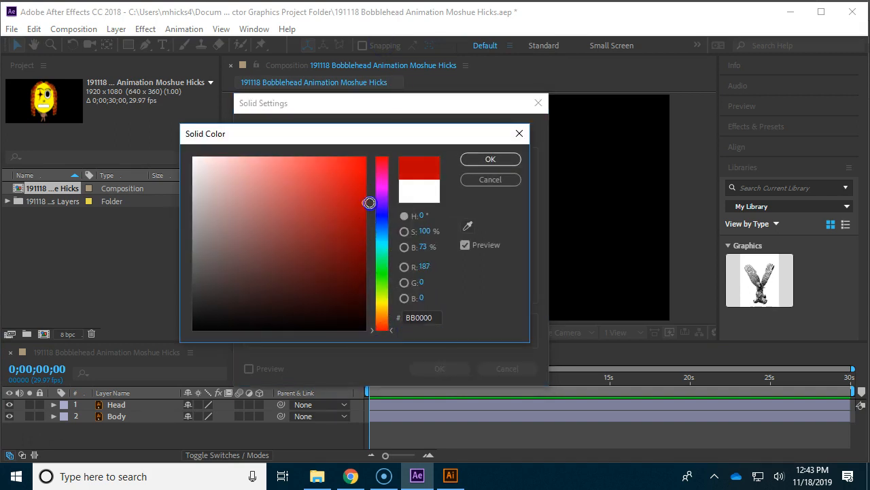
pyautogui.click(478, 159)
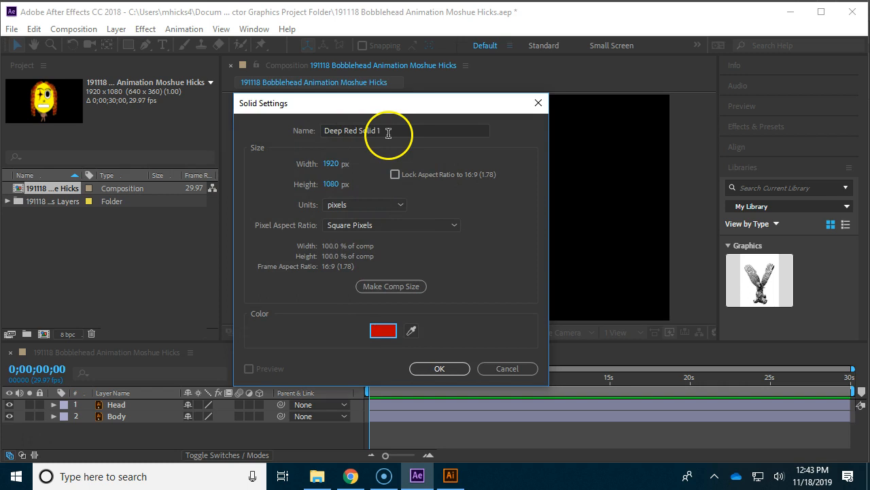
# Step: Create the solid in near-white (FBFBFB) and place its layer beneath the Head and Body layers as the background
pyautogui.click(384, 332)
pyautogui.click(242, 208)
pyautogui.moveTo(252, 215); pyautogui.dragTo(192, 155)
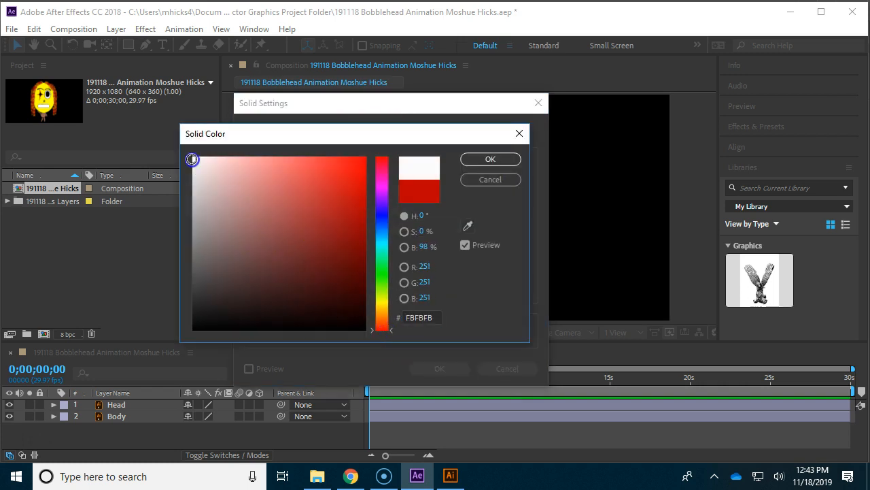
pyautogui.click(477, 159)
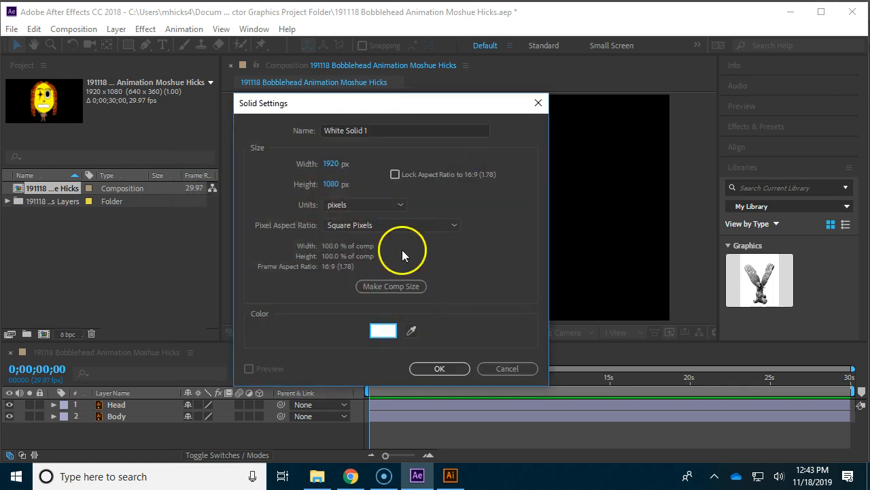
pyautogui.click(441, 369)
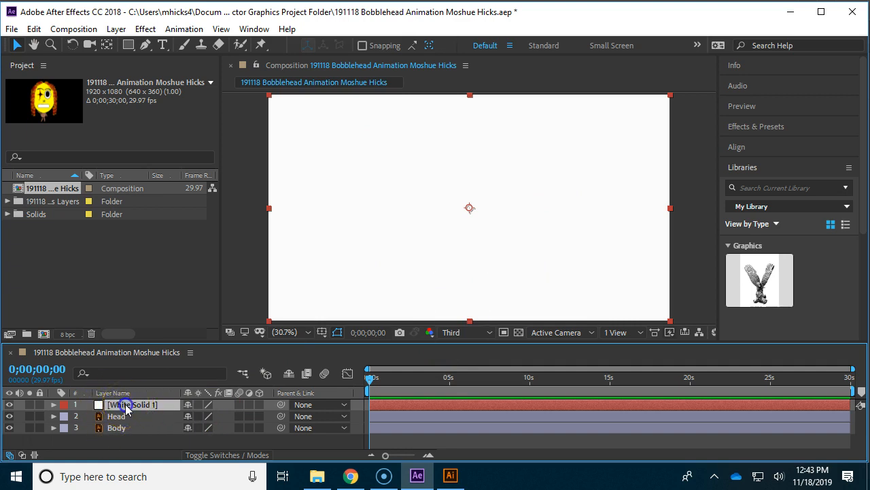
pyautogui.moveTo(125, 405); pyautogui.dragTo(128, 430)
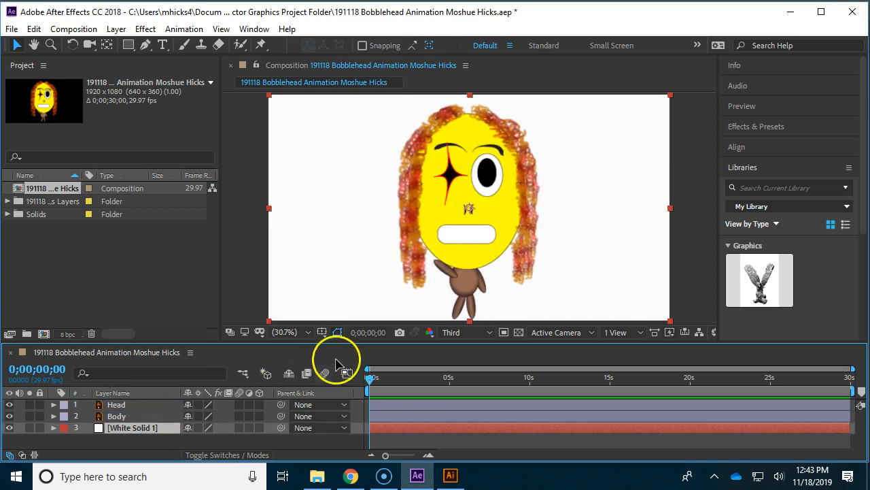